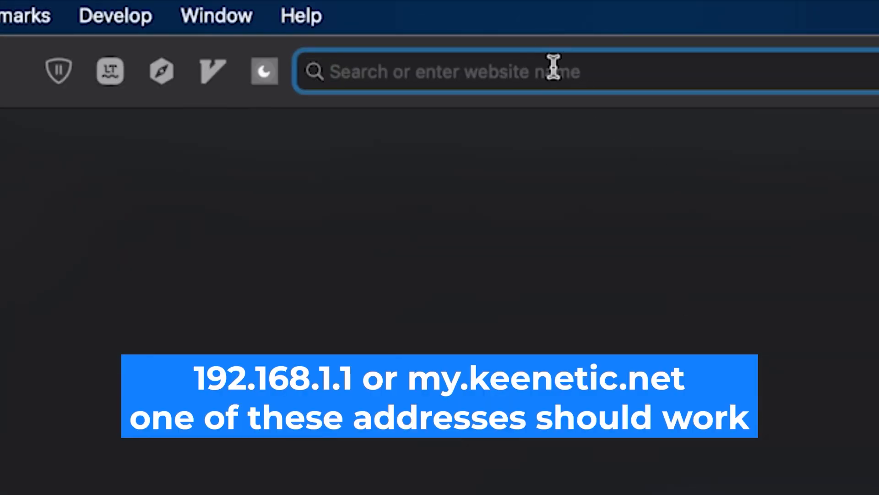
# Load the router admin page at 192.168.1.1 and enter the admin username and password.
pyautogui.write('192.168.1.1')
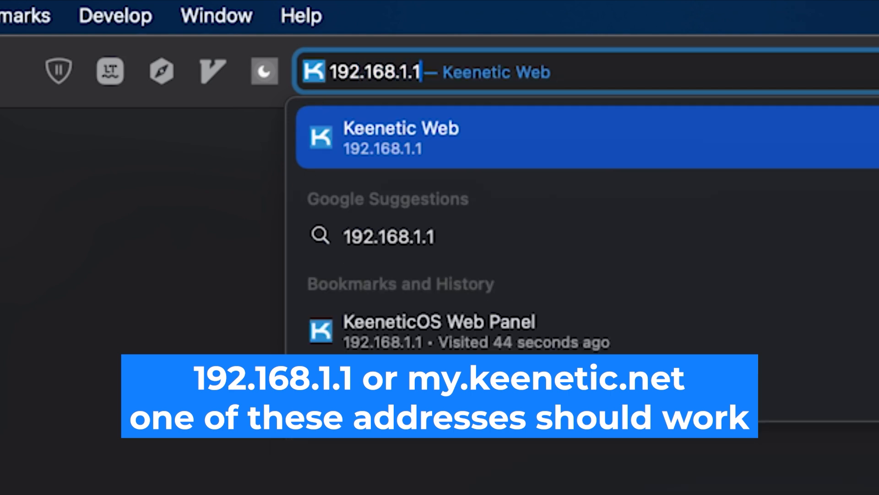
pyautogui.press('Return')
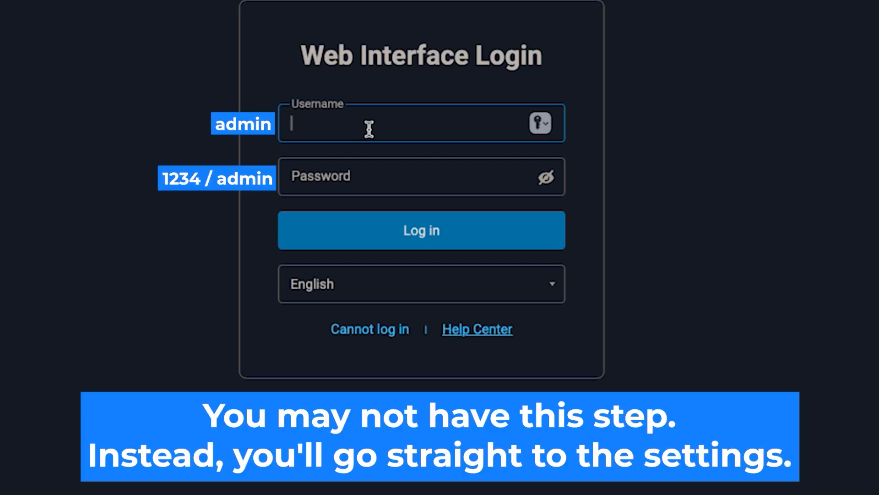
pyautogui.write('admin')
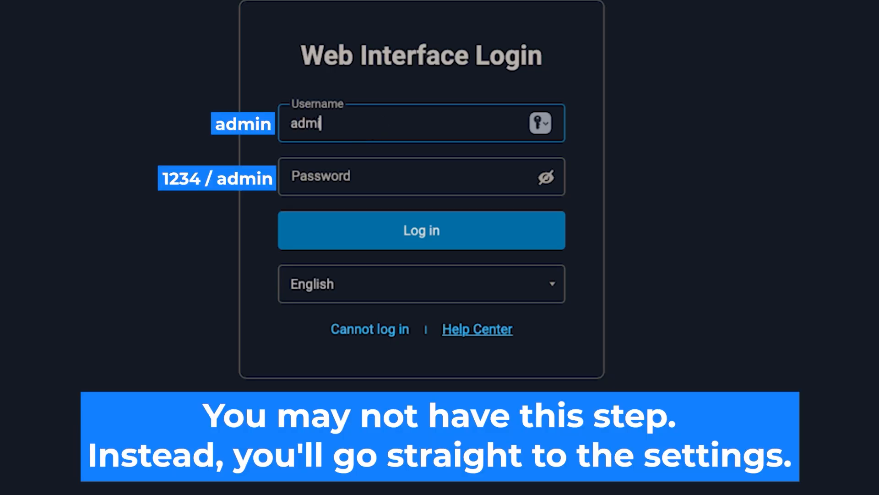
pyautogui.click(479, 191)
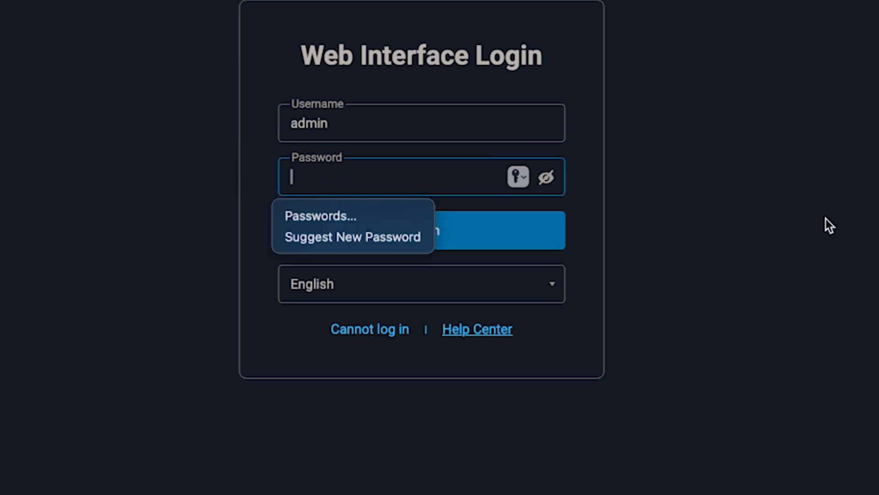
pyautogui.write('•••••••••')
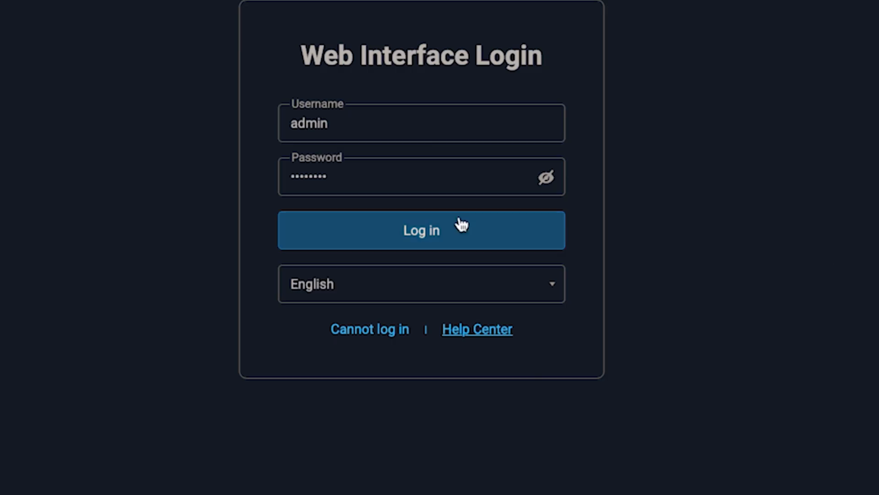
# Re-enter the admin password and log in to the router admin panel.
pyautogui.click(438, 226)
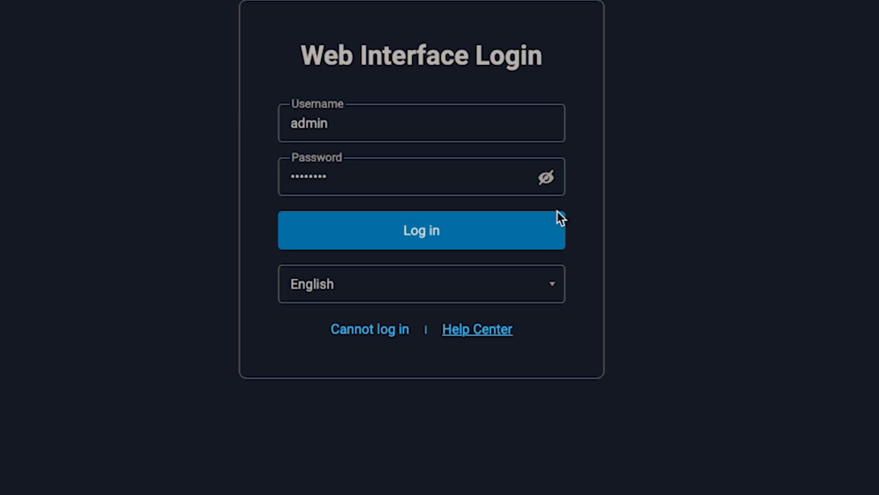
pyautogui.click(435, 231)
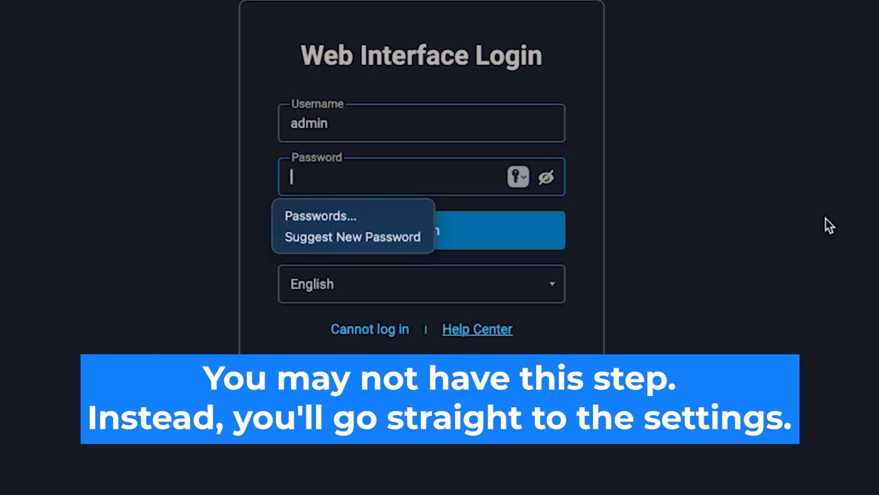
pyautogui.write('••••')
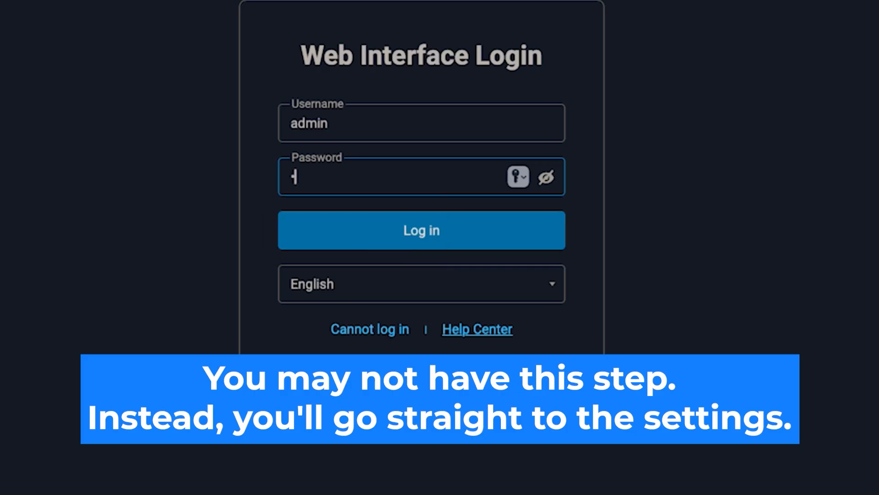
pyautogui.write('•••••')
pyautogui.press('Tab')
pyautogui.click(439, 230)
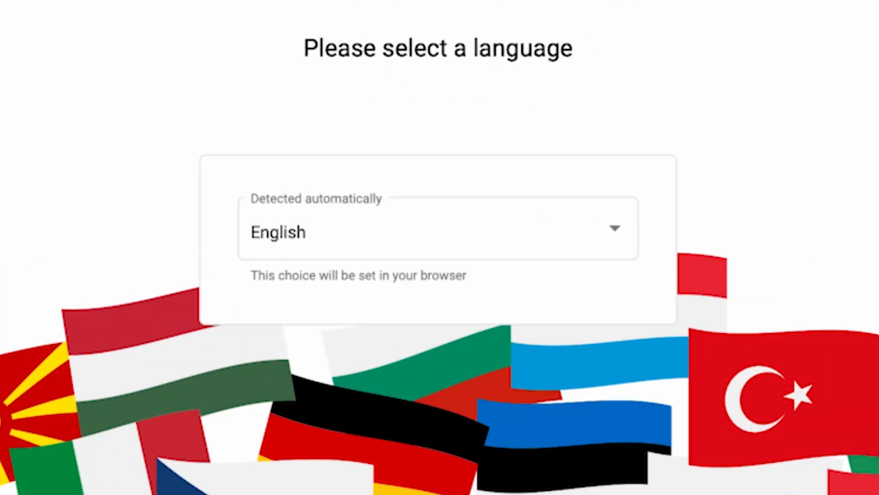
# Keep English in the language list and launch the setup wizard.
pyautogui.click(610, 237)
pyautogui.scroll(-6, 571, 367)
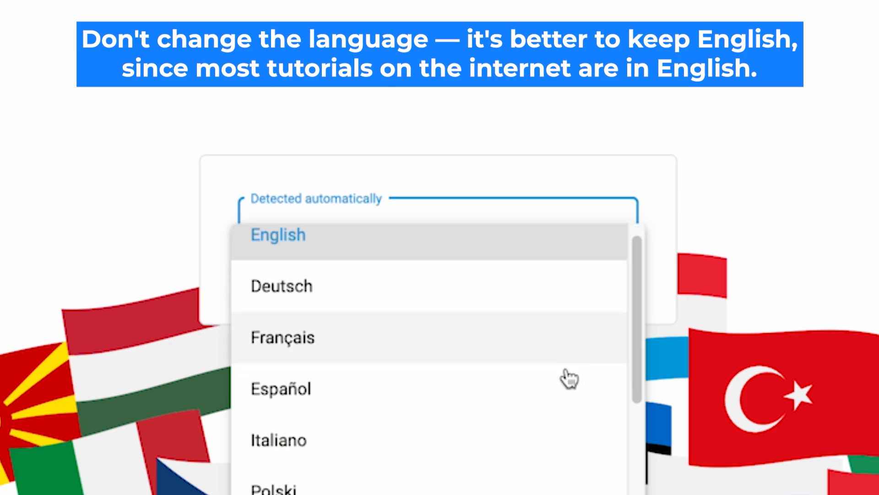
pyautogui.scroll(6, 559, 488)
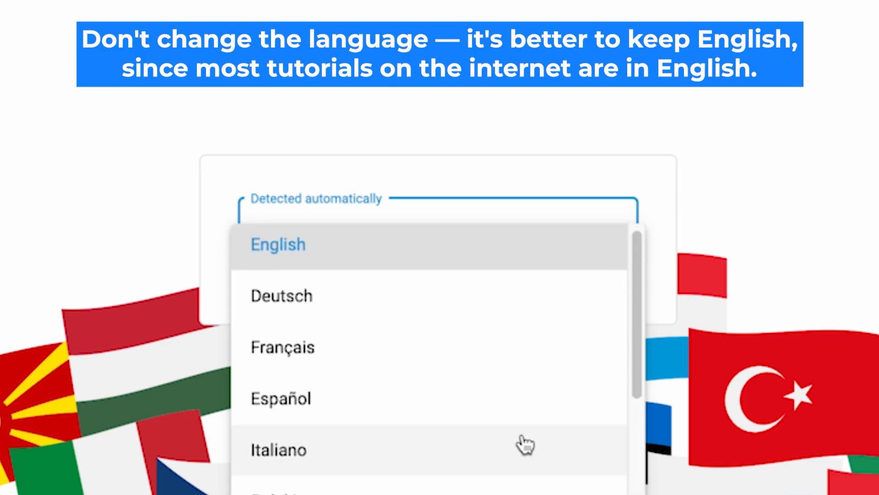
pyautogui.click(410, 252)
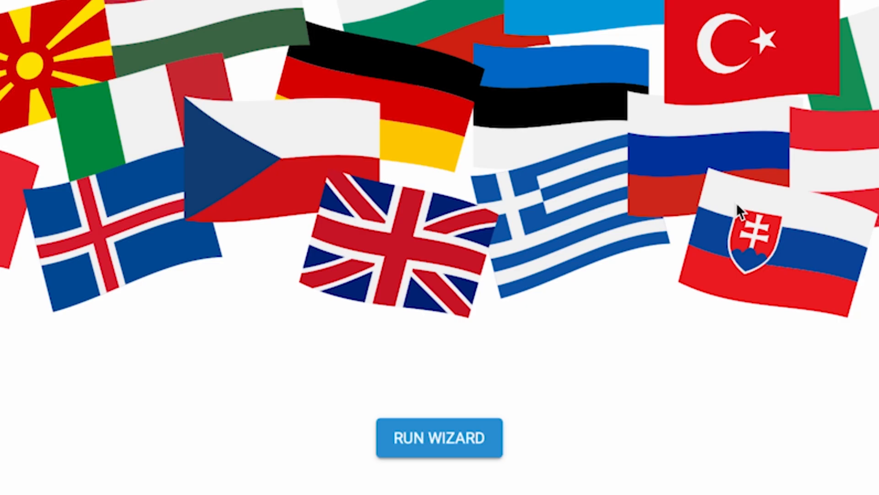
pyautogui.click(454, 445)
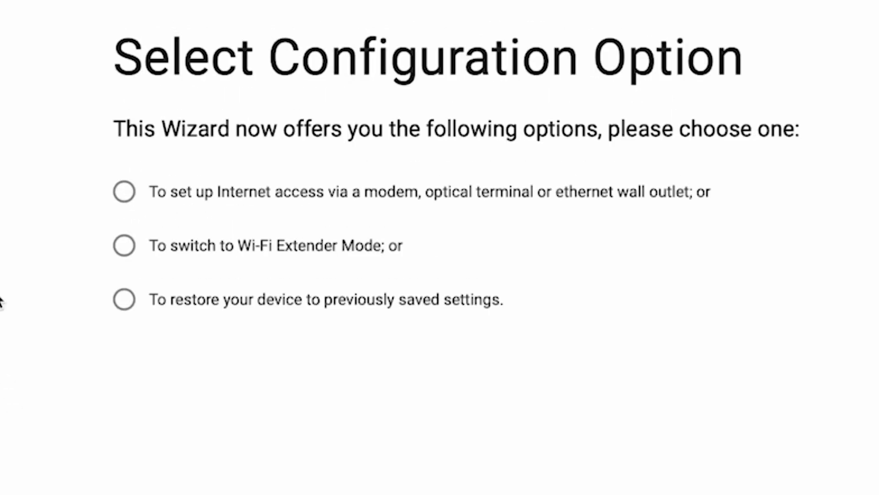
# Choose the Internet access setup option, then accept the EULA and the Device Privacy Notice.
pyautogui.click(123, 192)
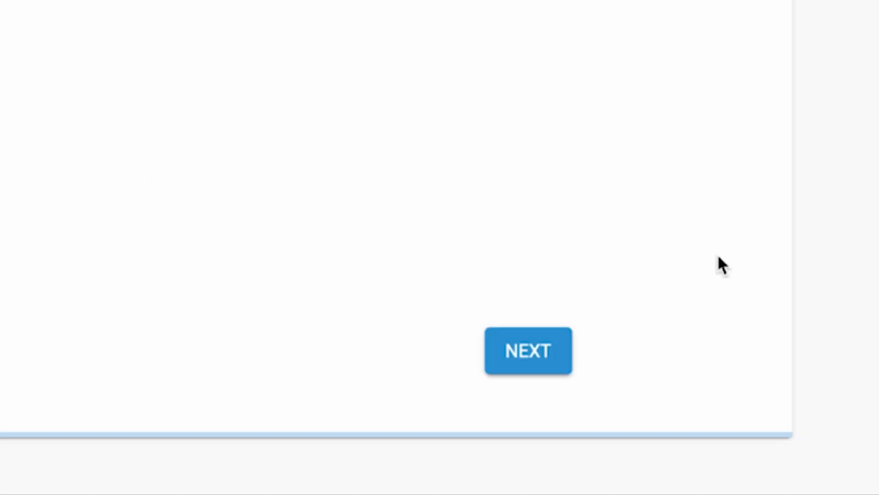
pyautogui.click(541, 353)
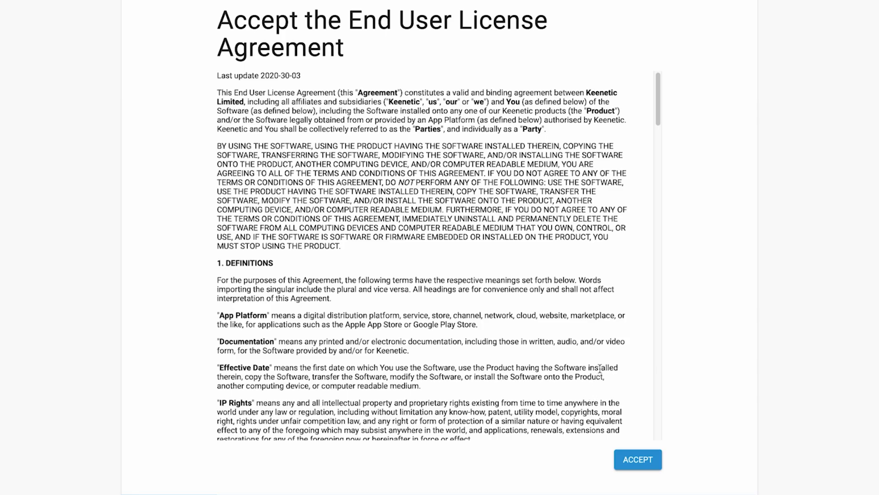
pyautogui.scroll(-20, 601, 366)
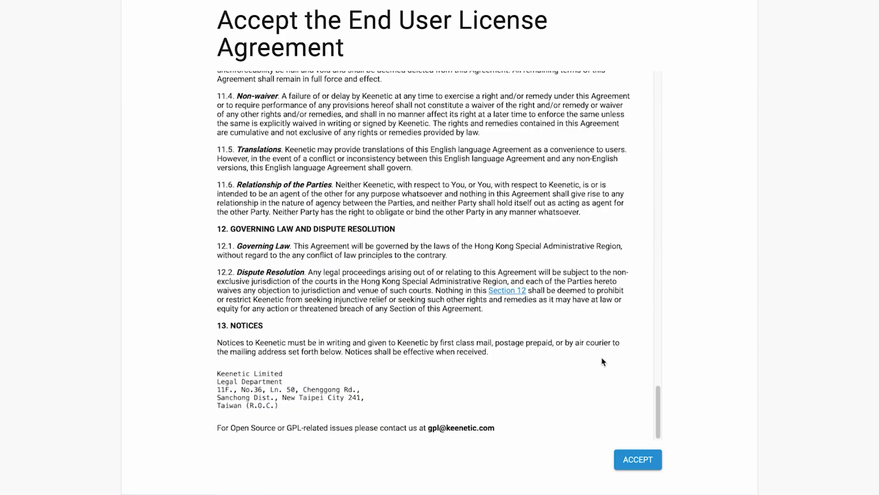
pyautogui.click(640, 454)
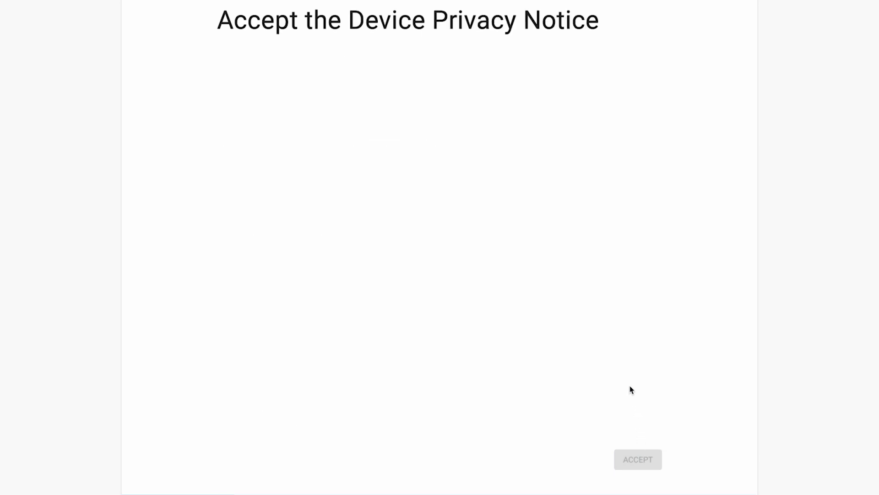
pyautogui.scroll(-10, 632, 389)
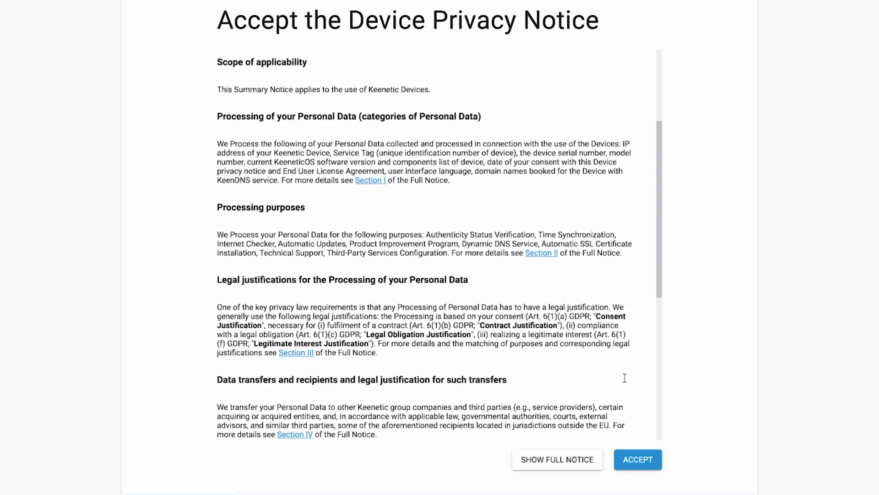
pyautogui.click(638, 461)
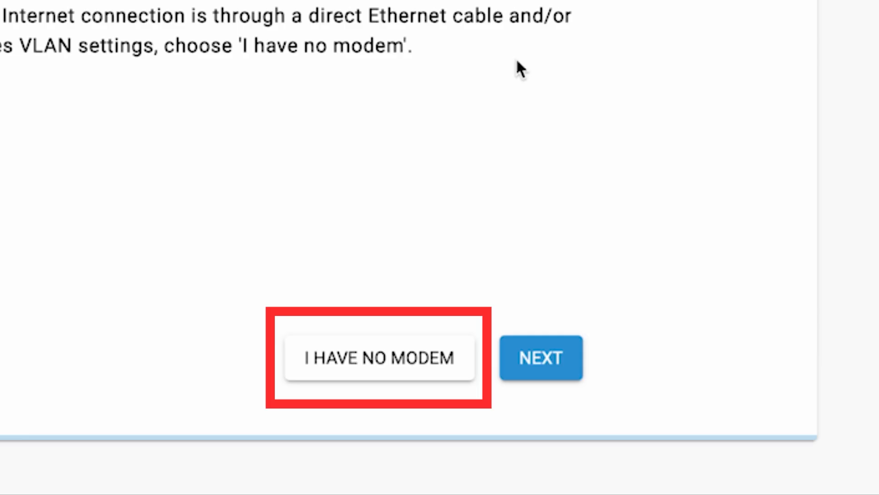
# Choose I HAVE NO MODEM and continue past the cable connection instructions.
pyautogui.click(405, 363)
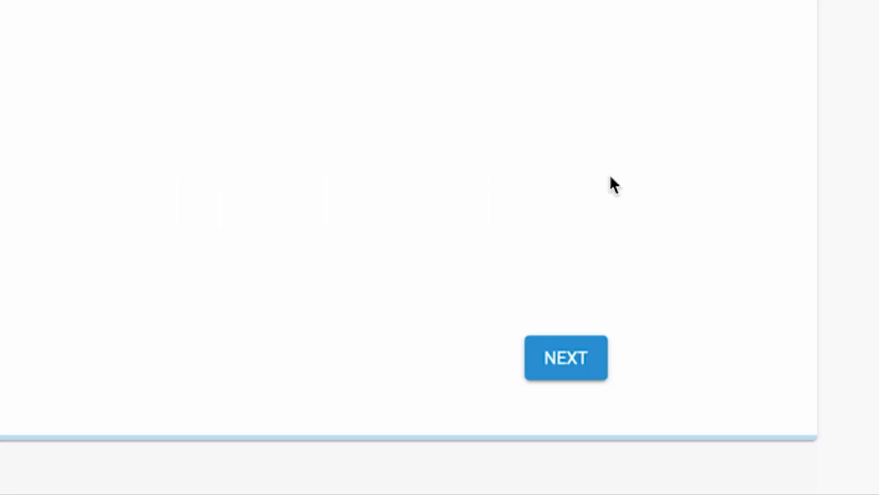
pyautogui.click(576, 366)
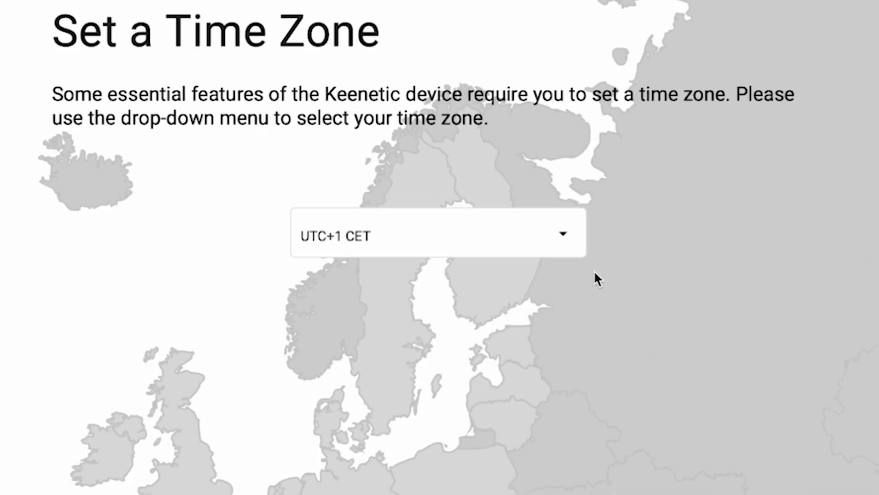
# Select UTC+1 Europe/Zurich as the router time zone and continue.
pyautogui.click(511, 133)
pyautogui.scroll(-20, 541, 380)
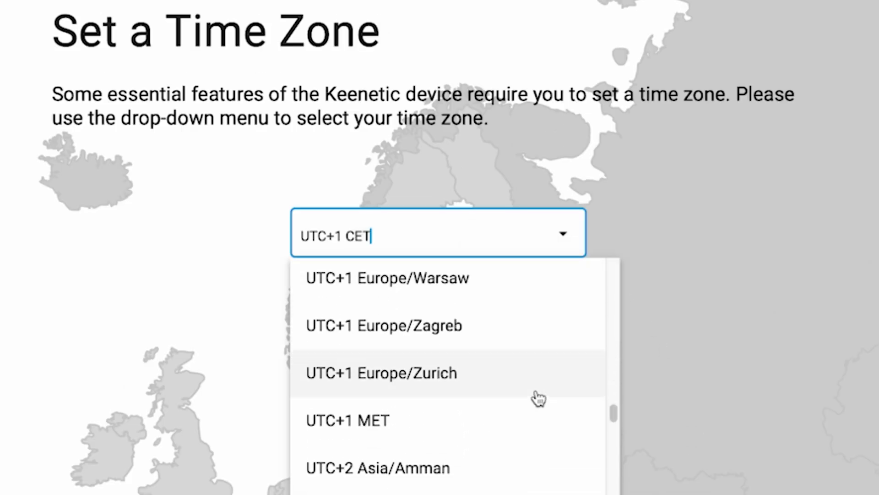
pyautogui.click(539, 396)
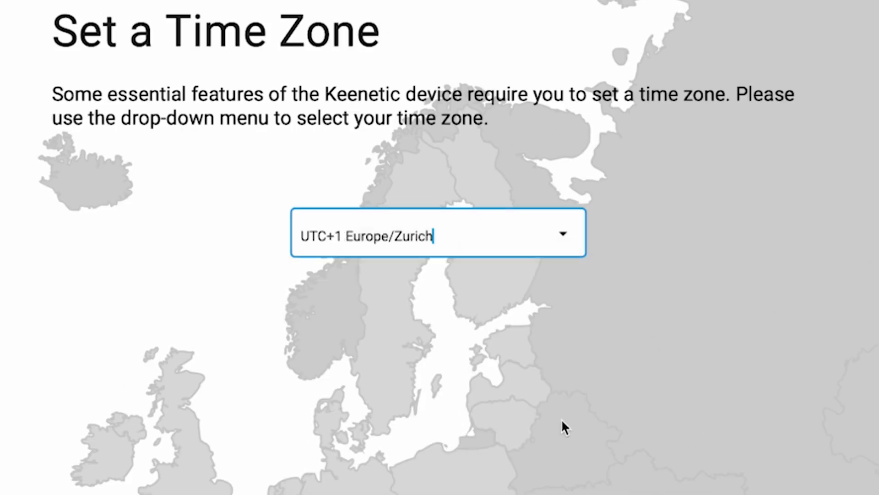
pyautogui.click(589, 364)
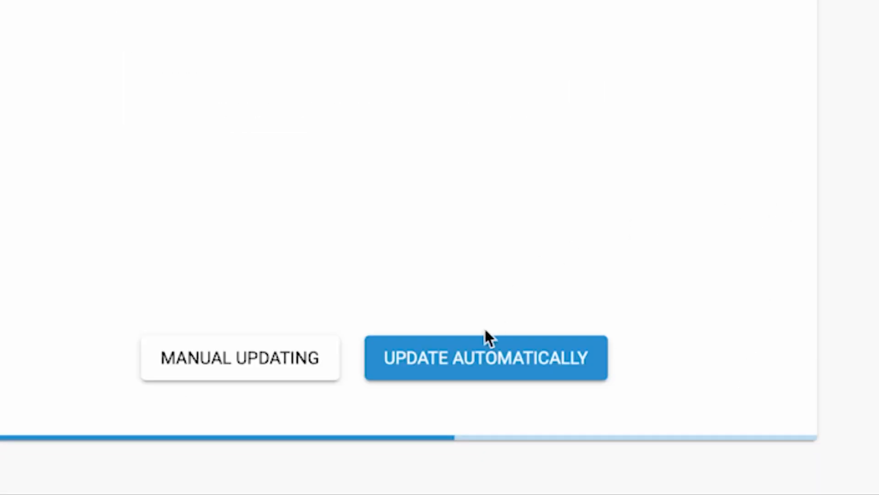
# Opt for automatic firmware updates, then type a new admin password with it revealed.
pyautogui.click(465, 361)
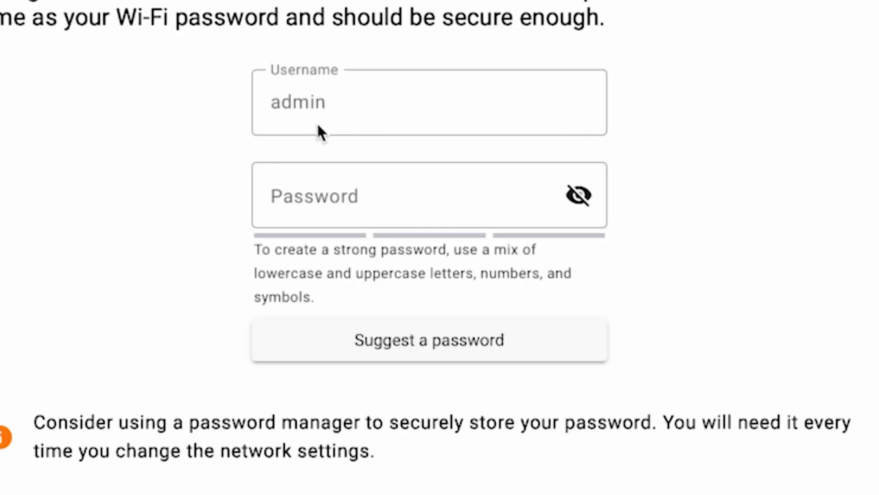
pyautogui.click(300, 204)
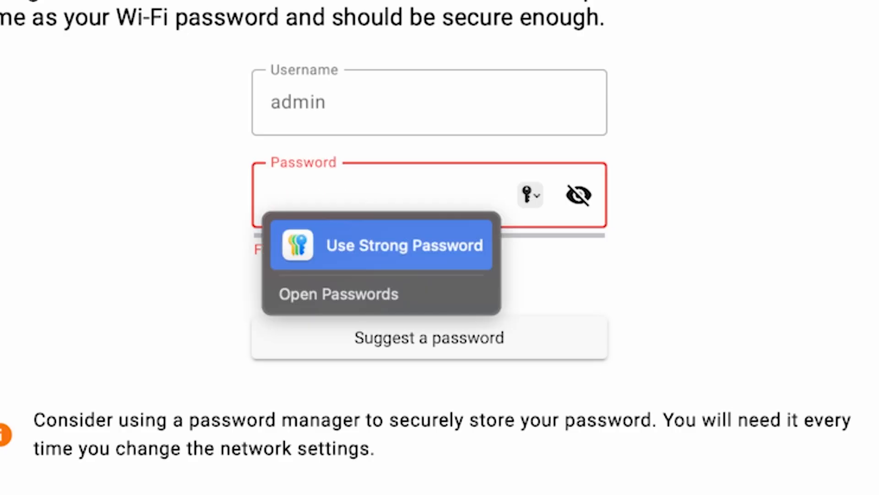
pyautogui.write('•••••')
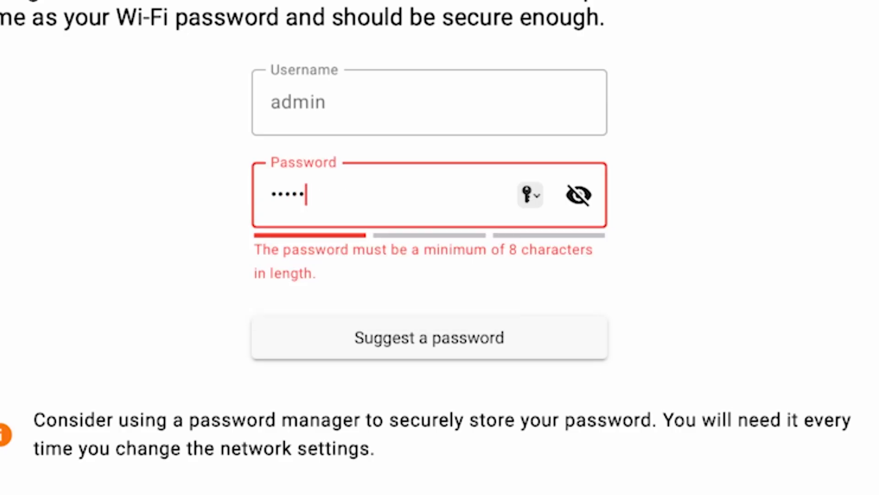
pyautogui.write('•••')
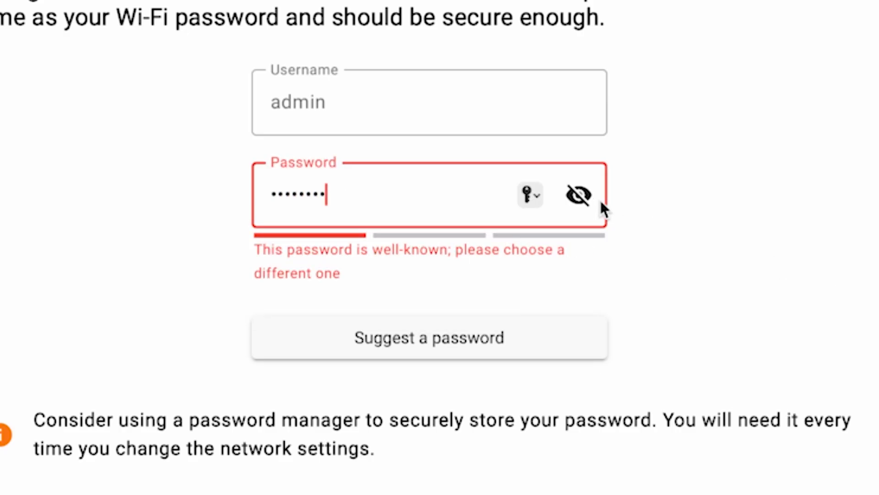
pyautogui.click(581, 196)
pyautogui.write('123')
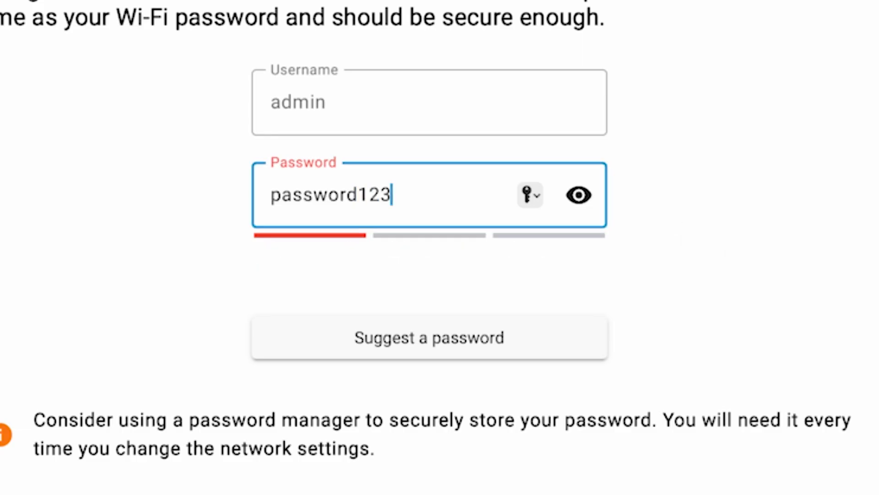
pyautogui.write('456')
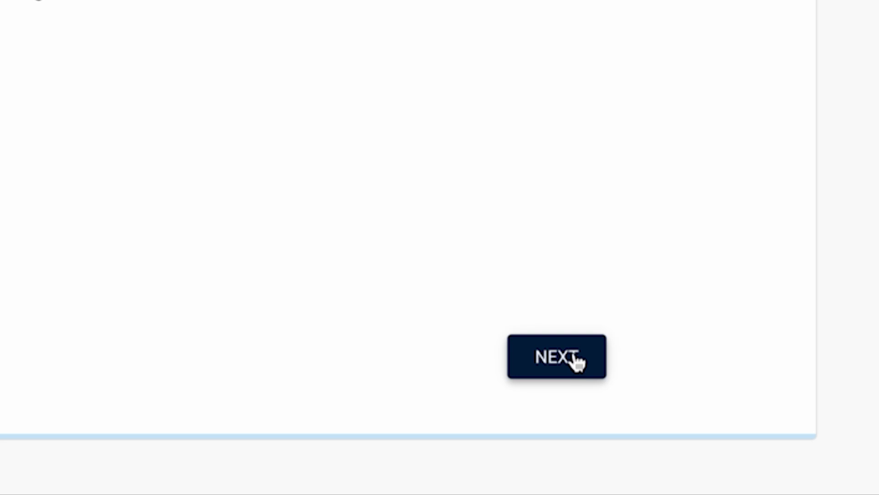
# Submit the admin password and deselect every update day except Monday.
pyautogui.click(575, 364)
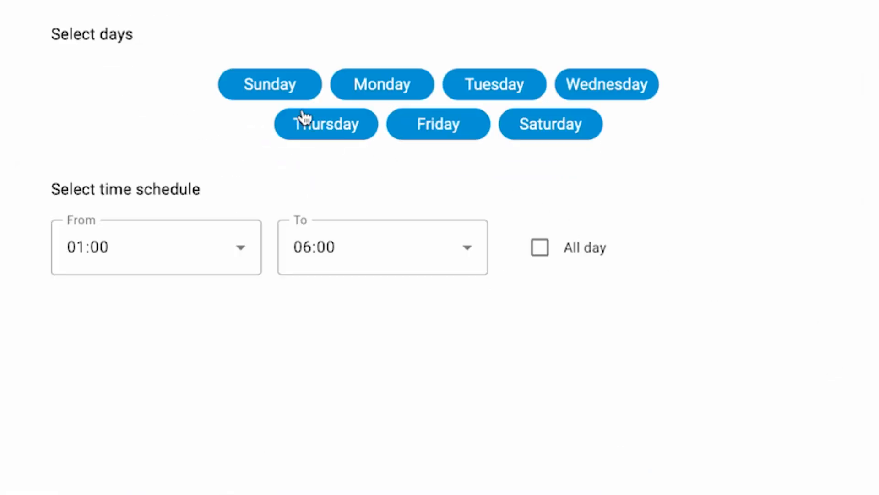
pyautogui.click(301, 85)
pyautogui.click(316, 127)
pyautogui.click(423, 128)
pyautogui.click(502, 81)
pyautogui.click(541, 133)
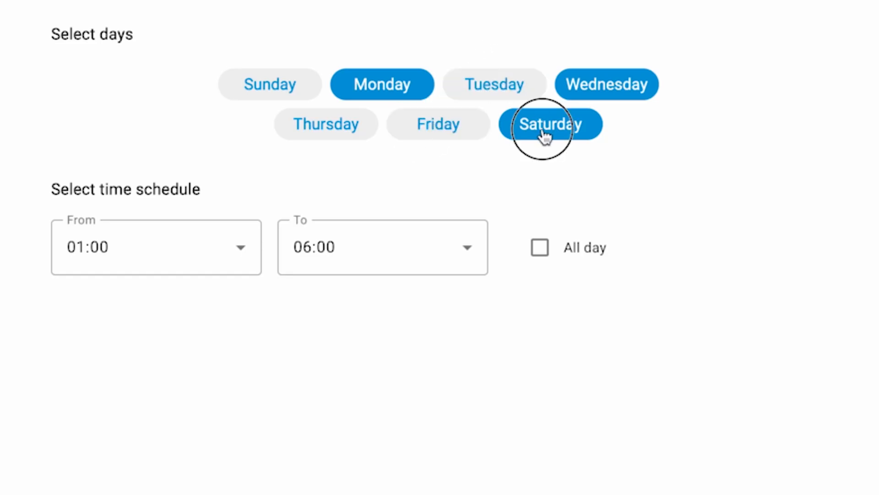
pyautogui.click(620, 88)
# Start the update window at 03:00 and continue.
pyautogui.click(218, 259)
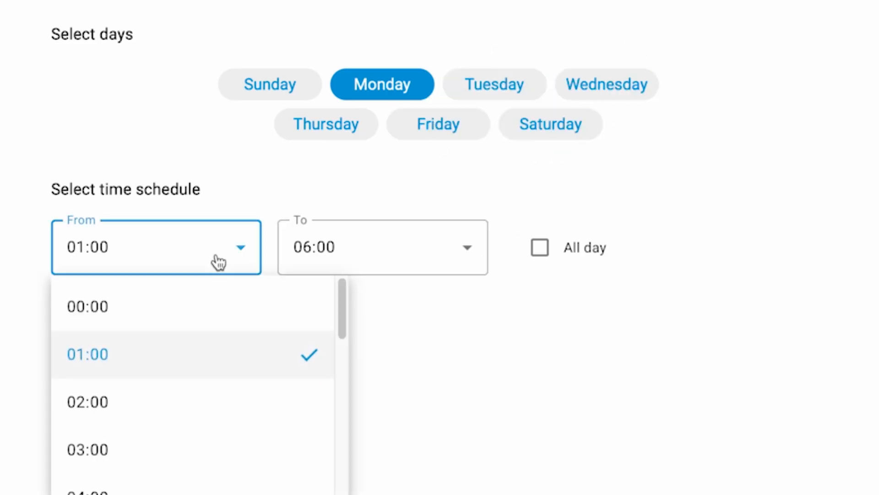
pyautogui.click(194, 441)
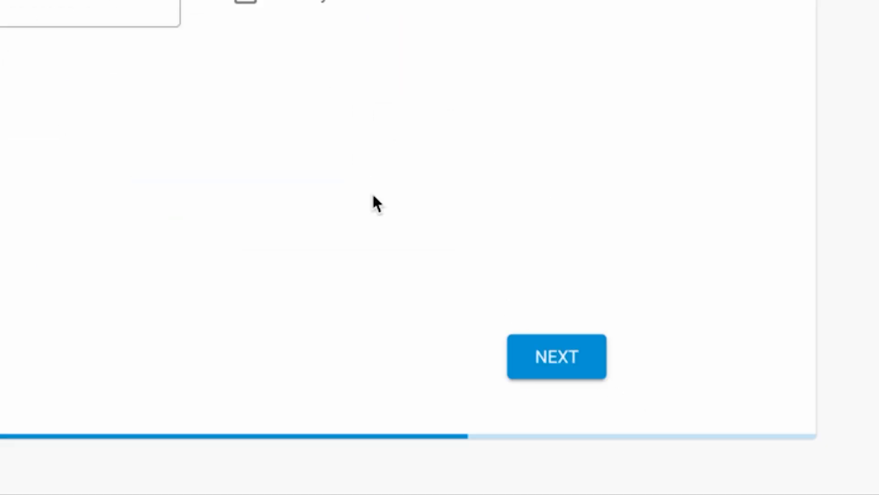
pyautogui.click(555, 353)
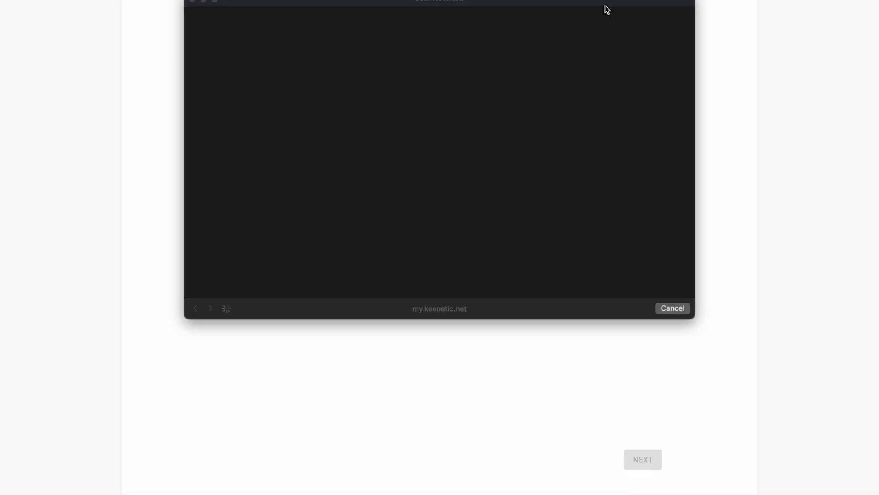
# Move the Join Network window aside and close it with Done.
pyautogui.moveTo(605, 6); pyautogui.dragTo(624, 54)
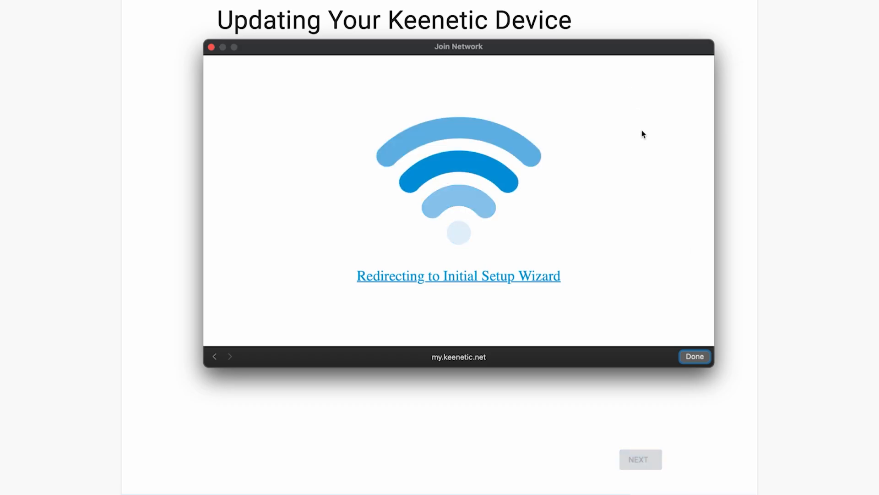
pyautogui.click(700, 359)
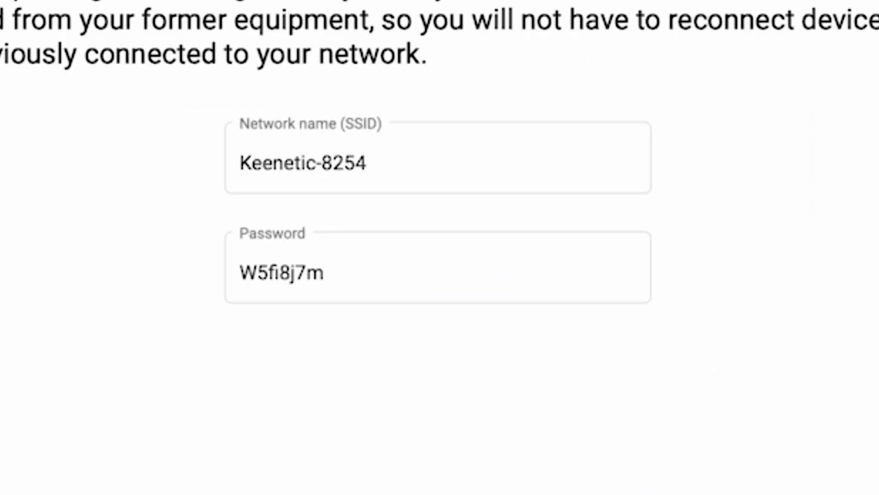
# Rename the Wi-Fi network from Keenetic-8254 to Keenetic, set a new Wi-Fi password, and continue.
pyautogui.click(408, 171)
pyautogui.moveTo(440, 181); pyautogui.dragTo(320, 164)
pyautogui.press('BackSpace')
pyautogui.press('BackSpace')
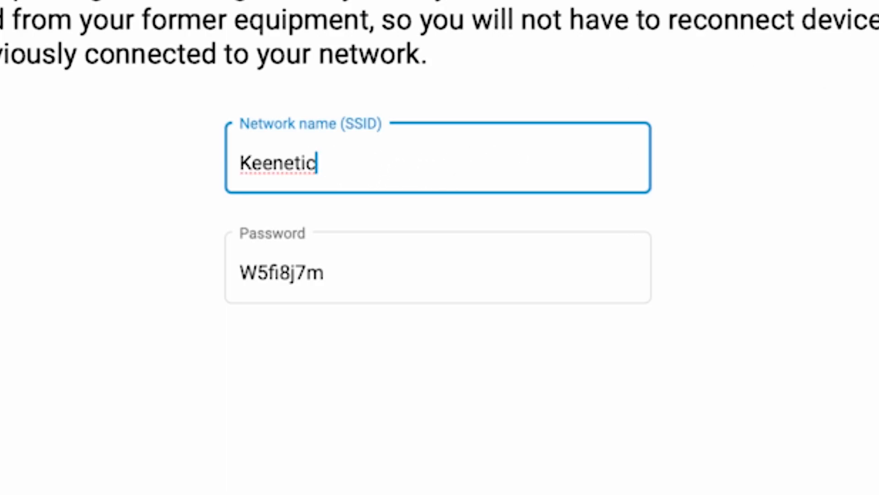
pyautogui.press('Tab')
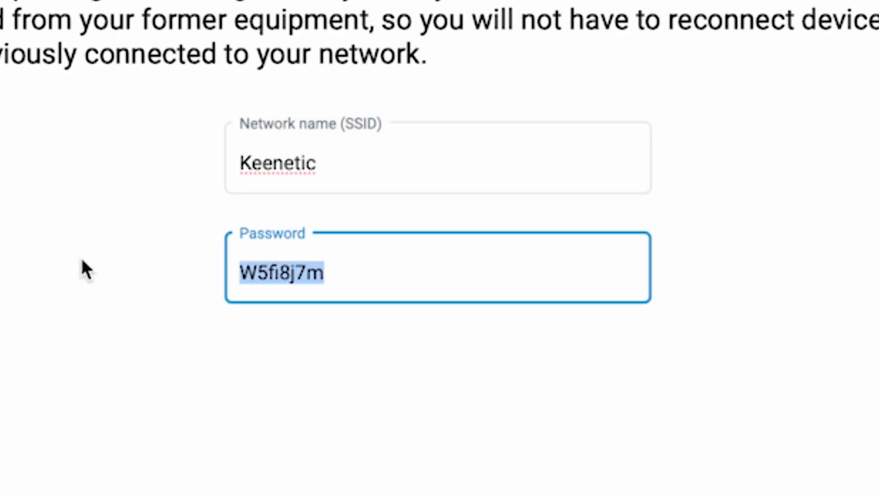
pyautogui.write('123456789')
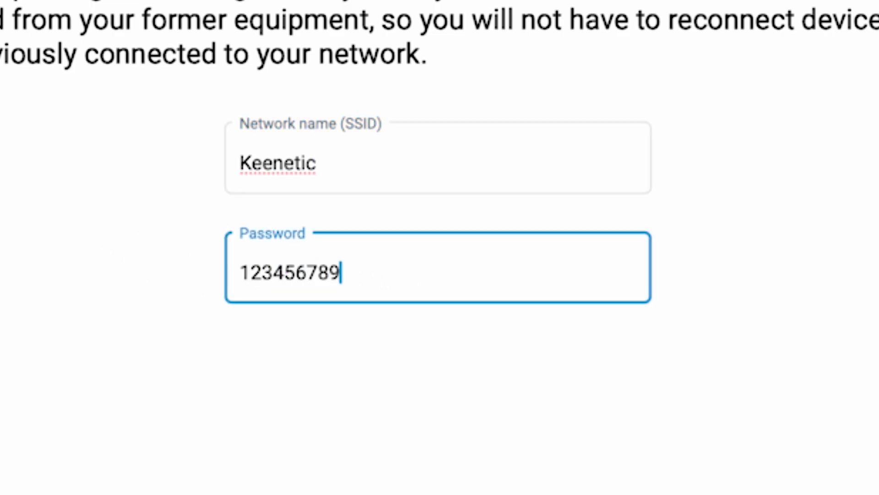
pyautogui.click(739, 437)
pyautogui.click(552, 364)
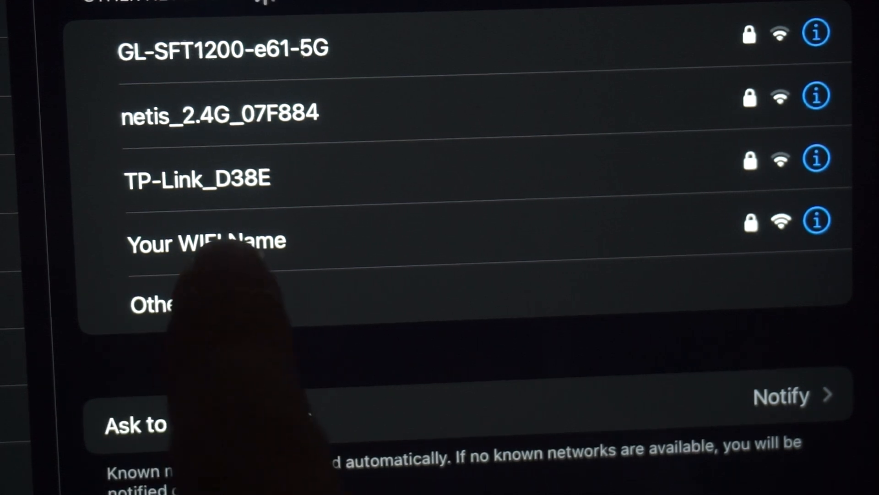
# Join the 'Your WIFI Name' network, skip the certificate step, and decline usage-data sharing.
pyautogui.click(229, 242)
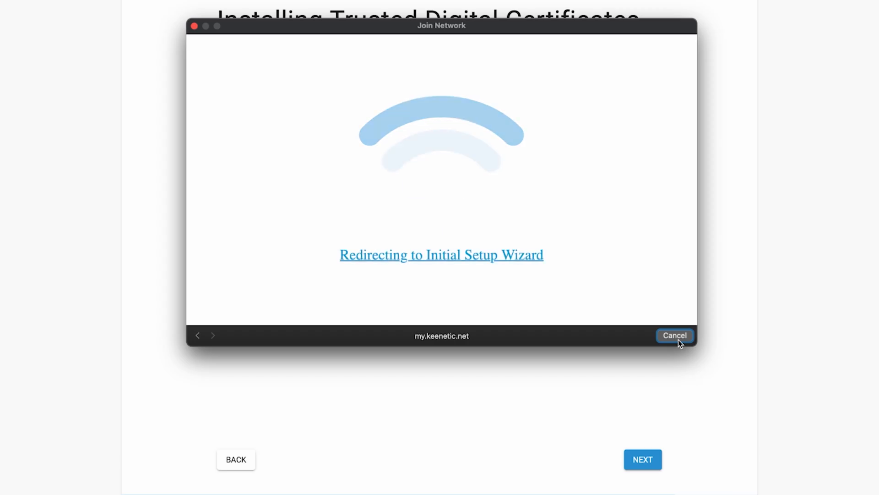
pyautogui.click(676, 338)
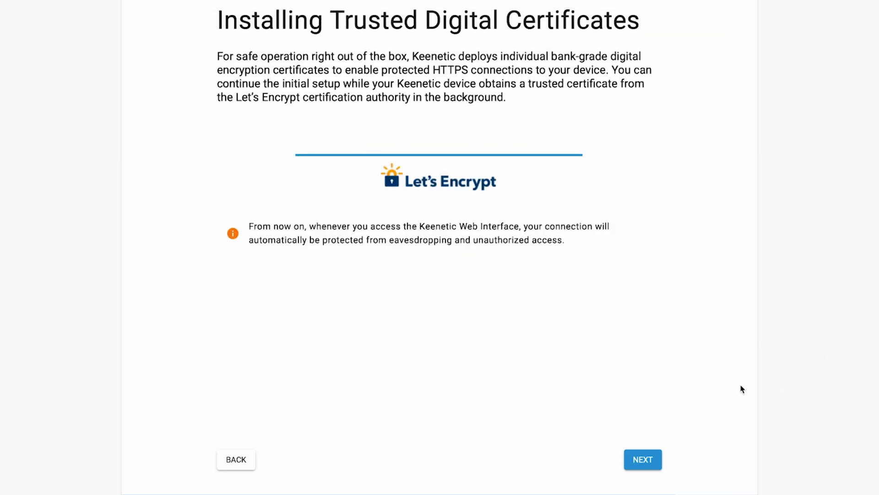
pyautogui.click(662, 459)
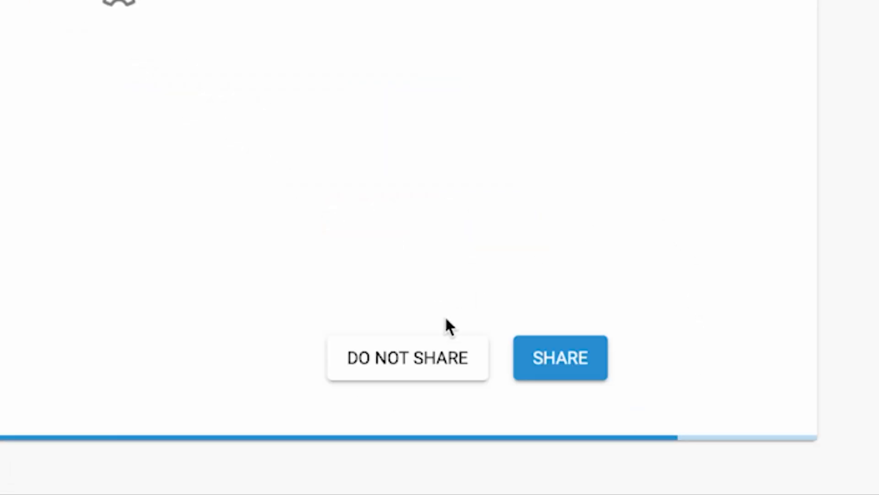
pyautogui.click(407, 369)
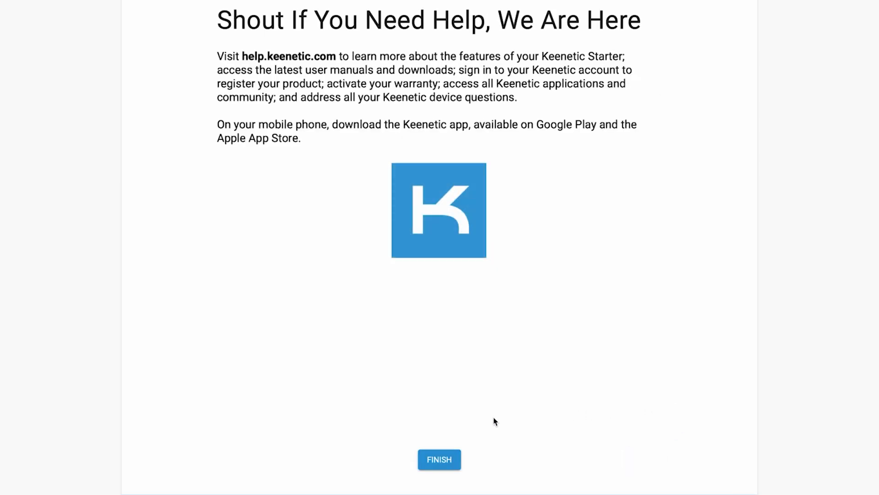
# Finish the wizard, agree to the Device Privacy Notice, and affirm the legal documents.
pyautogui.click(455, 459)
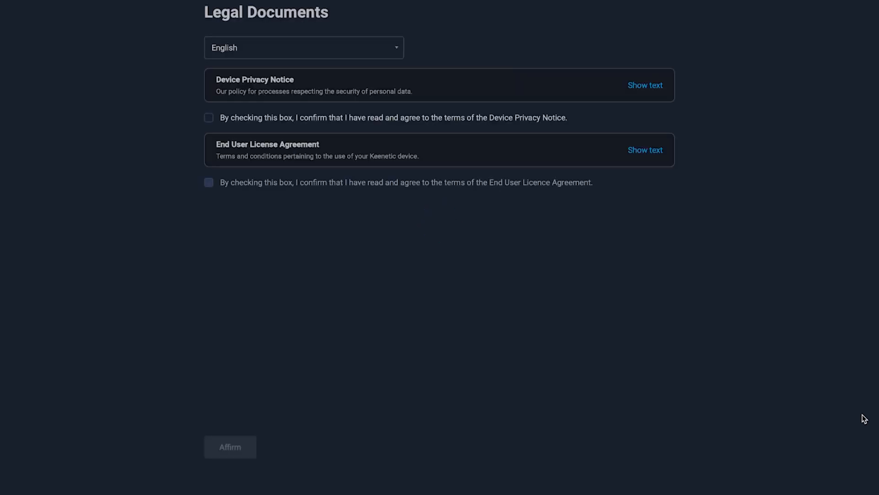
pyautogui.click(65, 223)
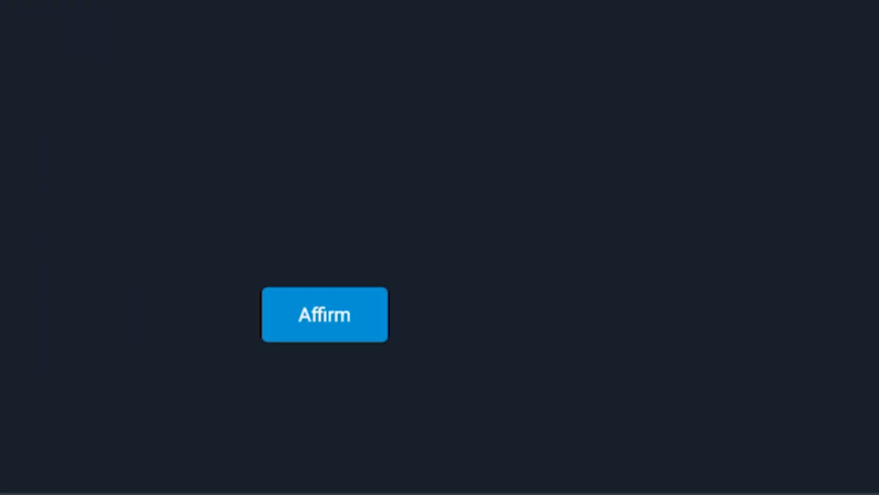
pyautogui.click(323, 326)
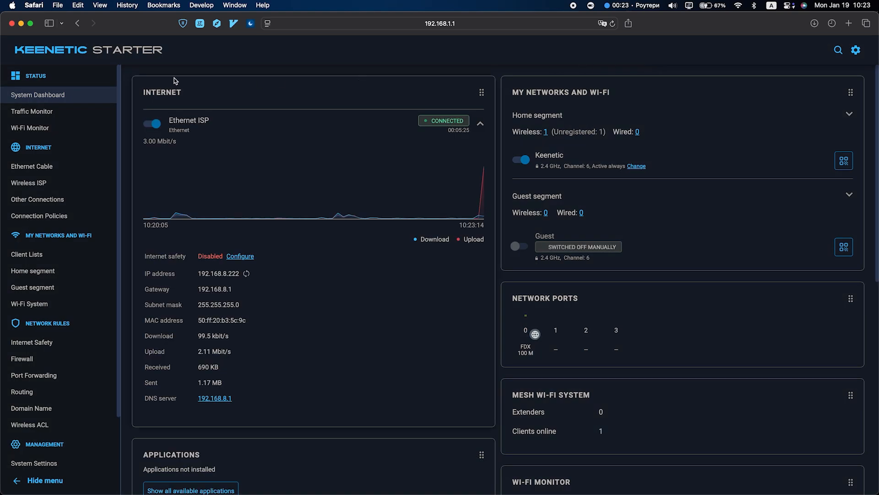
# Go to System Settings and start a System Reboot of the router.
pyautogui.scroll(-3, 79, 344)
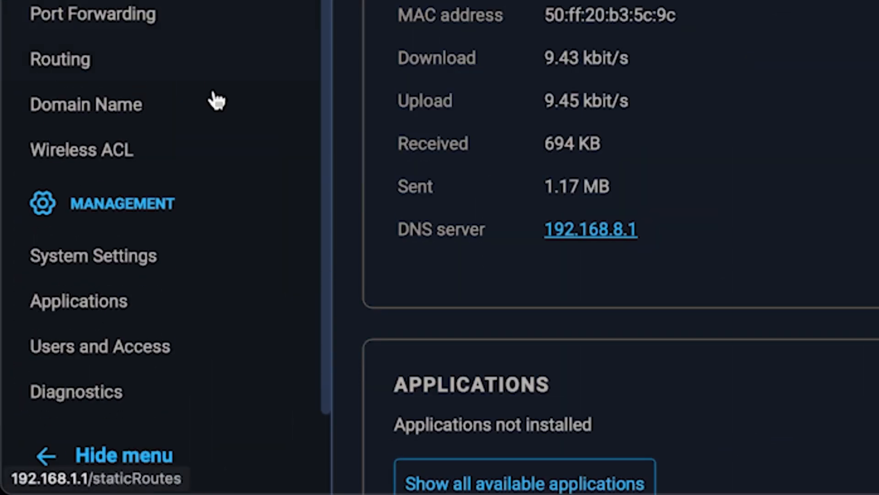
pyautogui.click(151, 265)
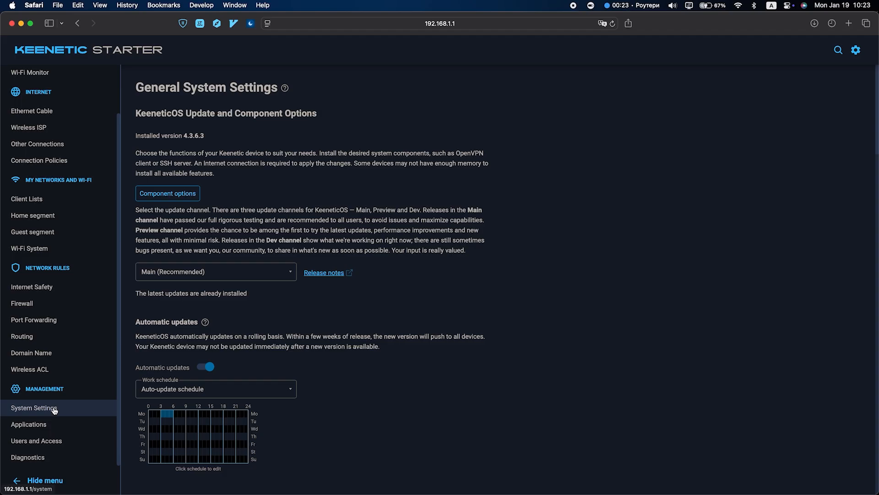
pyautogui.scroll(-10, 351, 371)
pyautogui.scroll(-13, 351, 371)
pyautogui.scroll(-10, 351, 371)
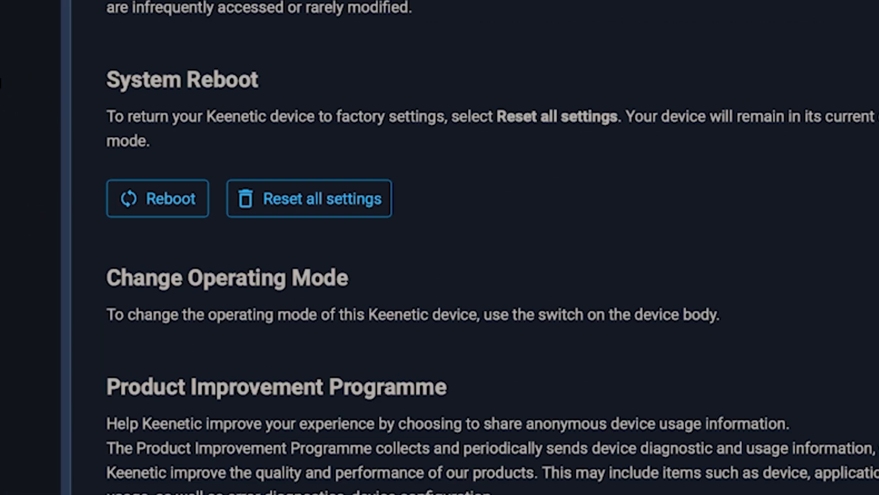
pyautogui.click(157, 197)
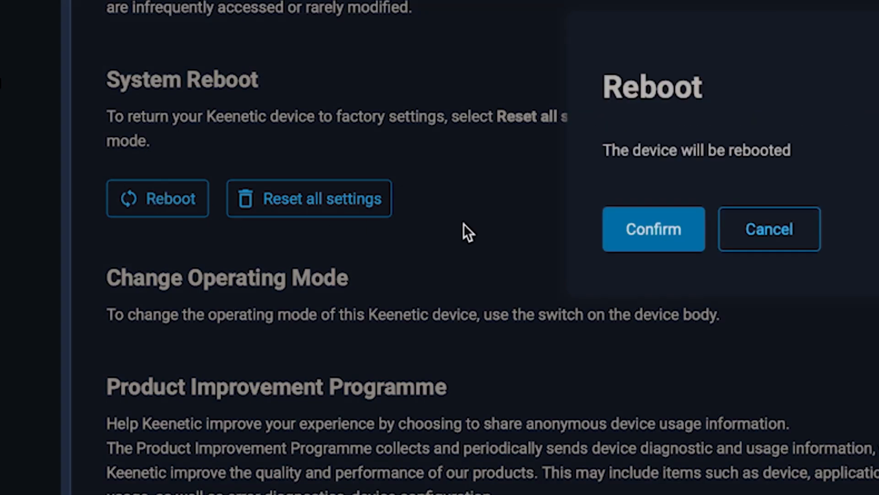
# Confirm the router reboot, then type 'dfdfdf' as a search in a new browser tab.
pyautogui.click(668, 245)
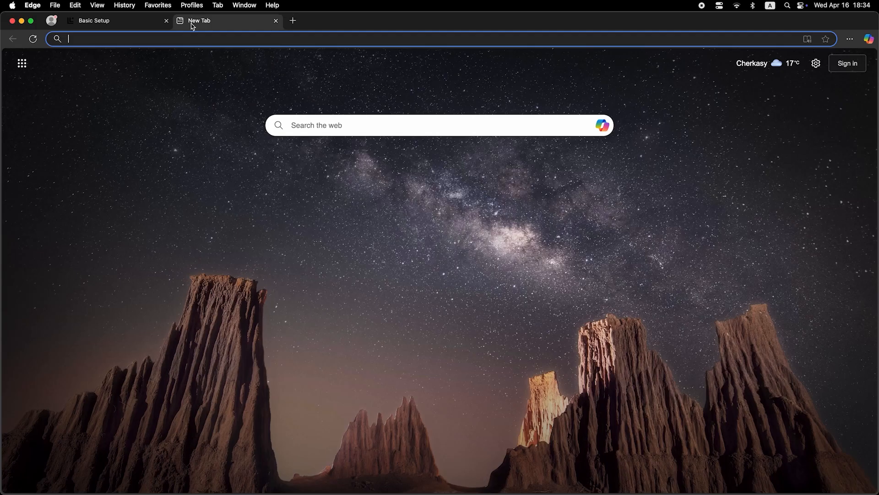
pyautogui.click(200, 40)
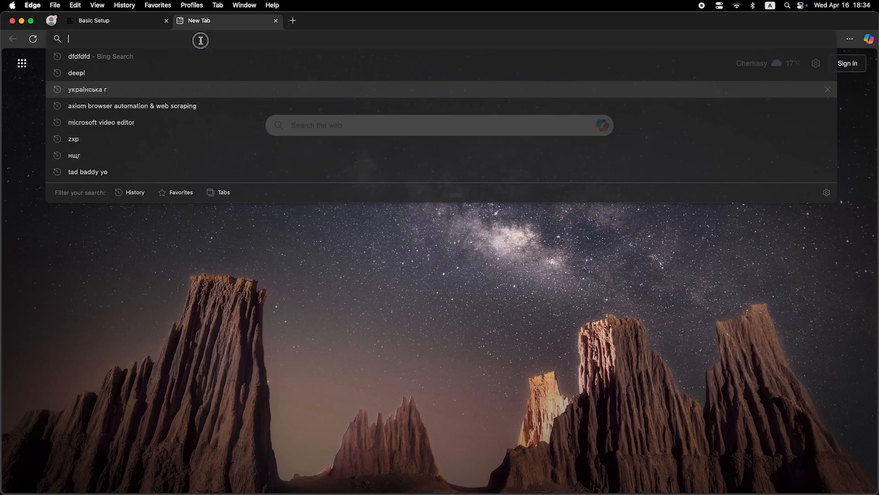
pyautogui.write('dfdfdfd')
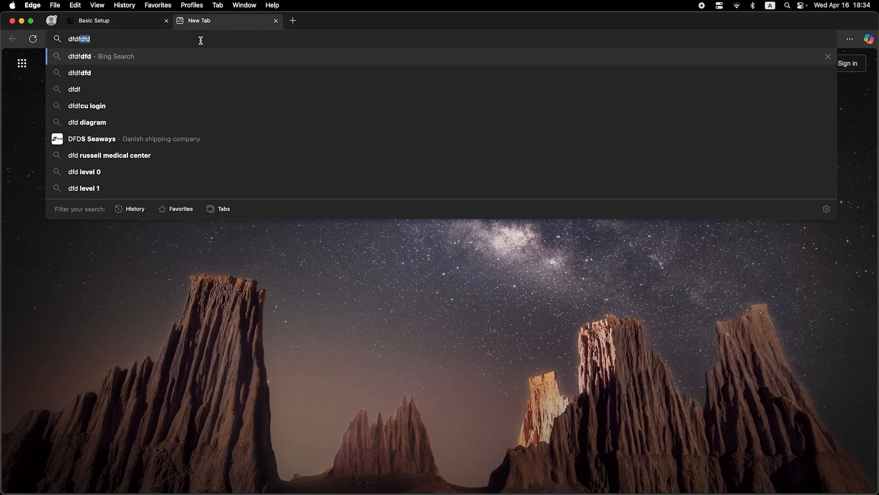